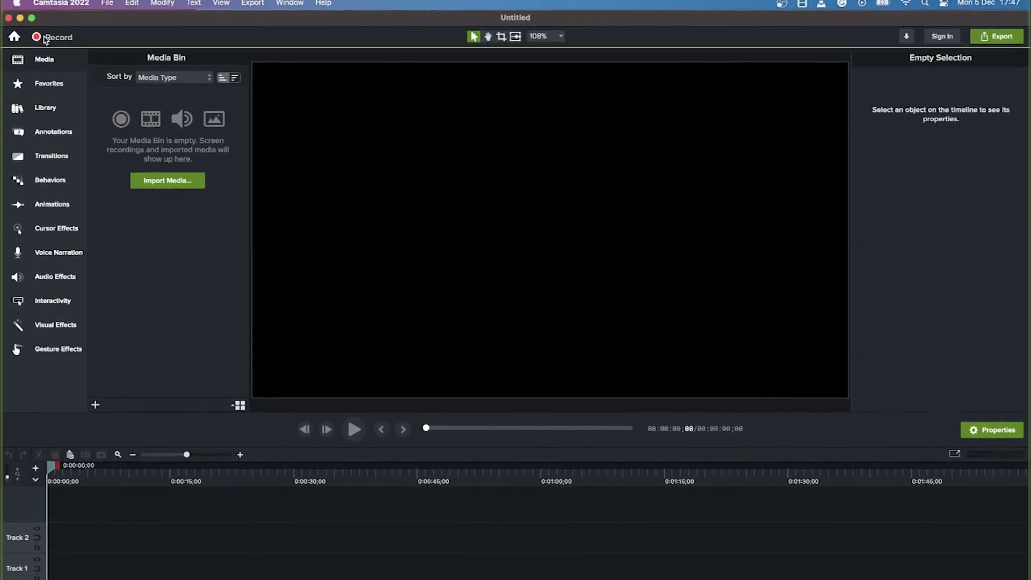
Launch Camtasia Recorder from the Record button in the empty Untitled project
left_click(45, 38)
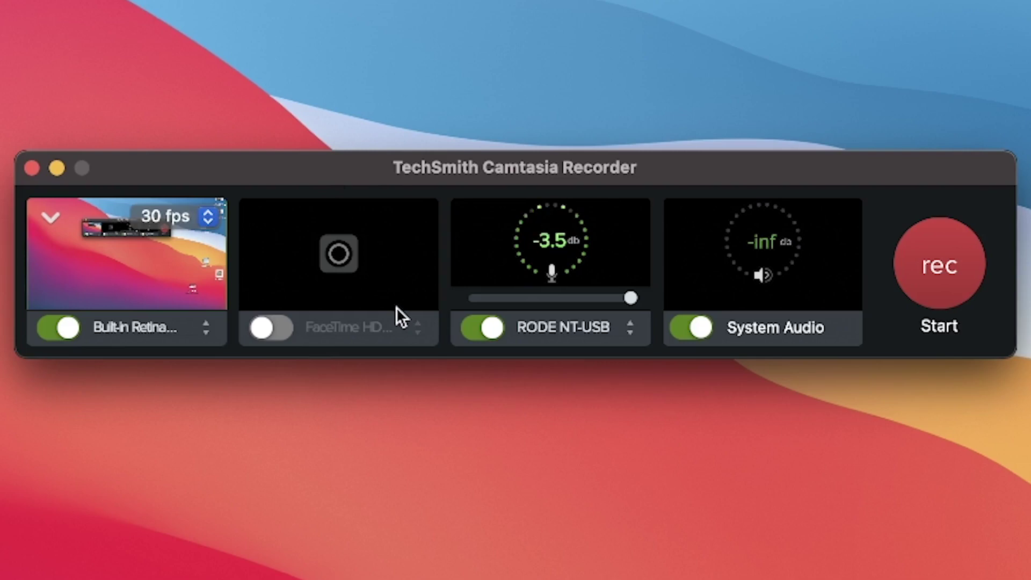
left_click(272, 328)
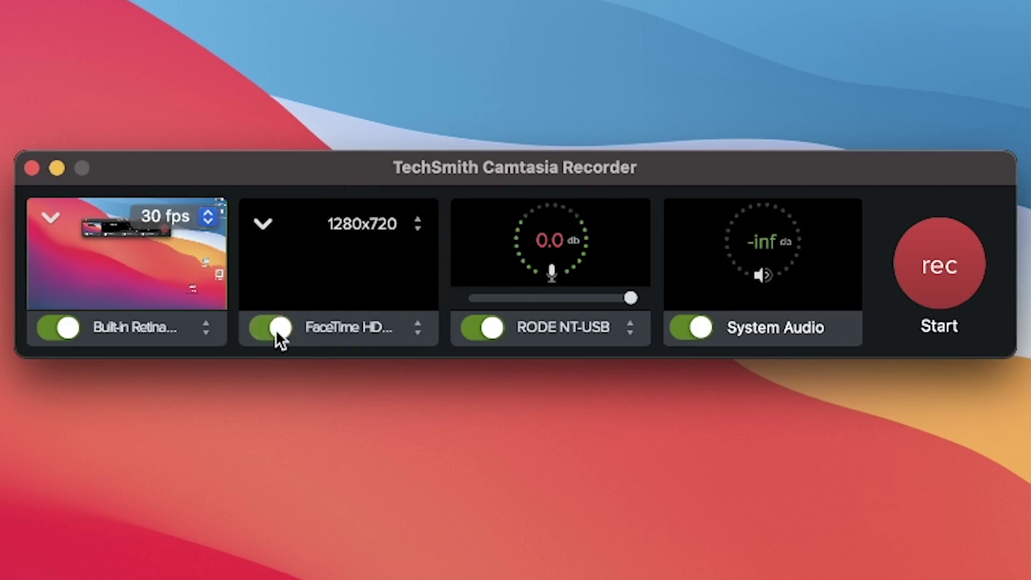
left_click(272, 327)
left_click(272, 326)
left_click(350, 326)
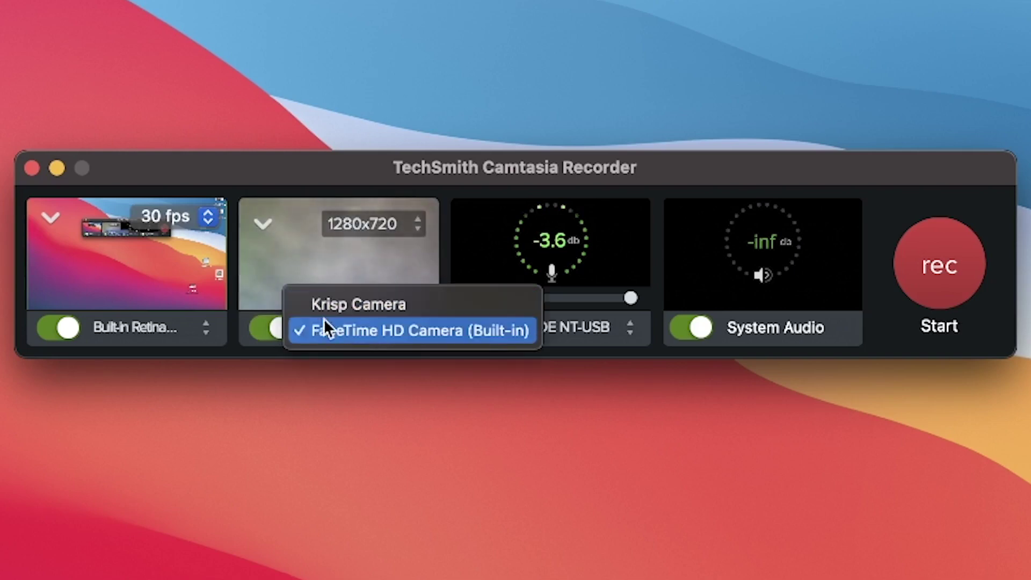
left_click(269, 322)
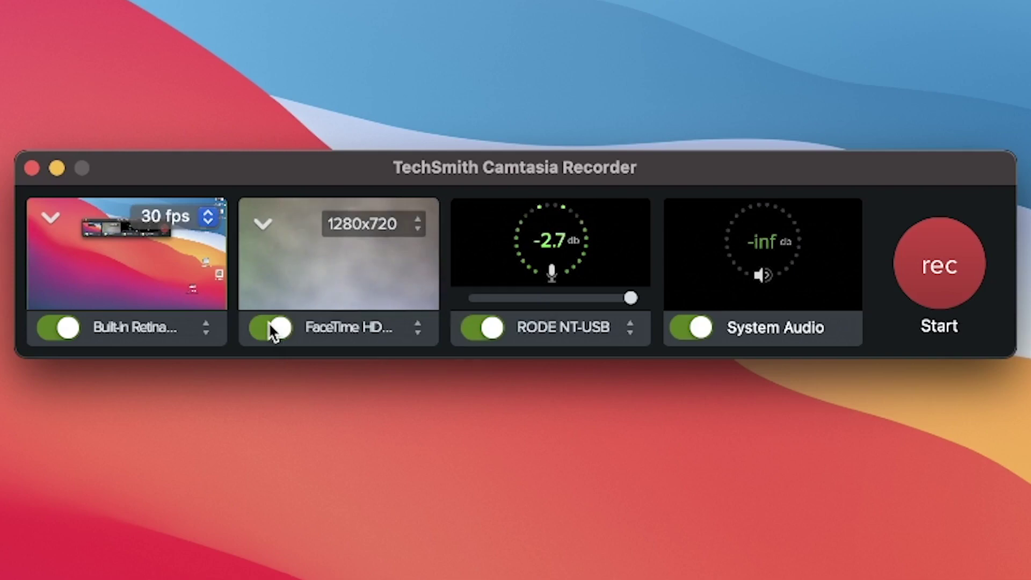
left_click(272, 329)
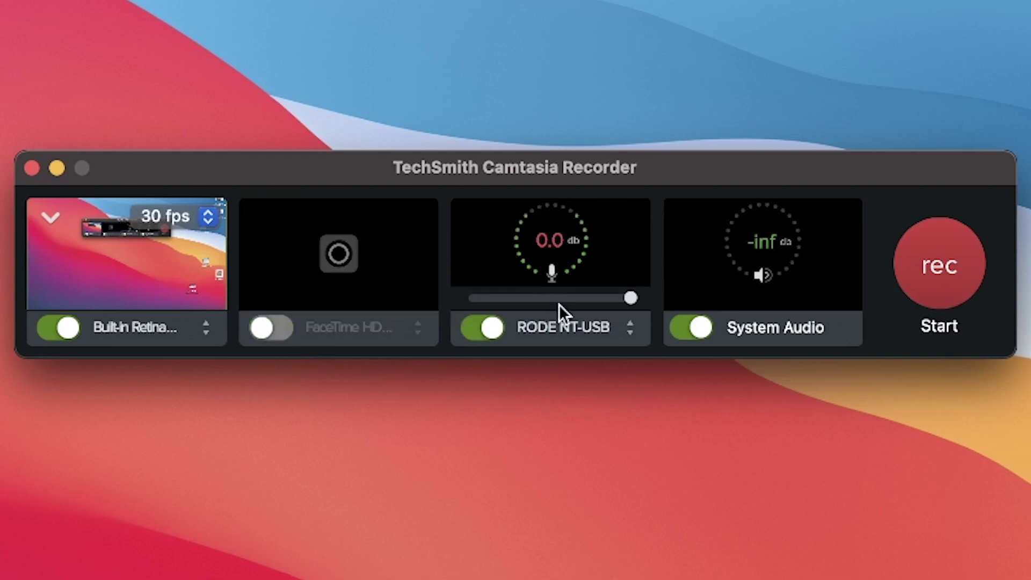
left_click(570, 332)
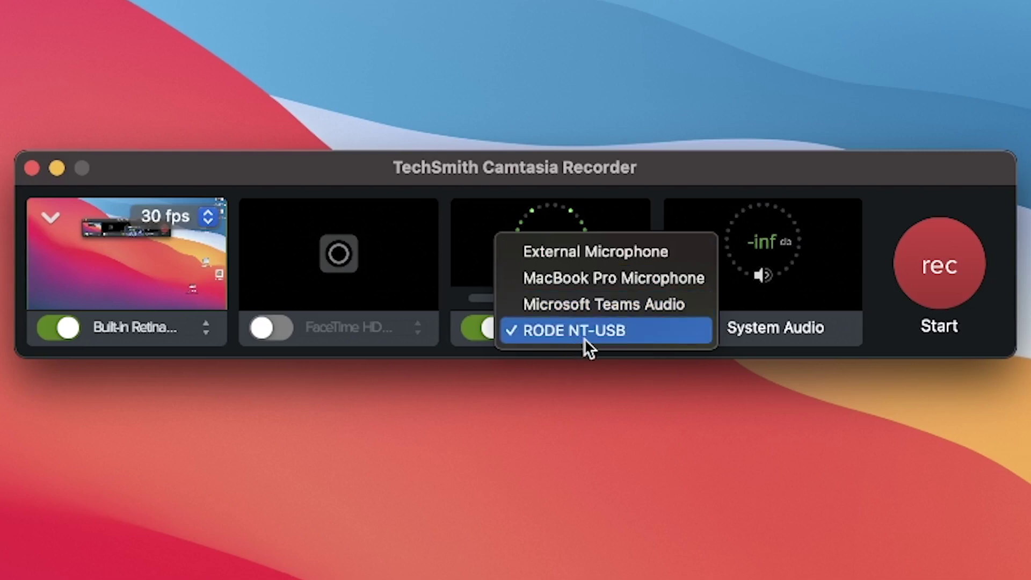
left_click(623, 327)
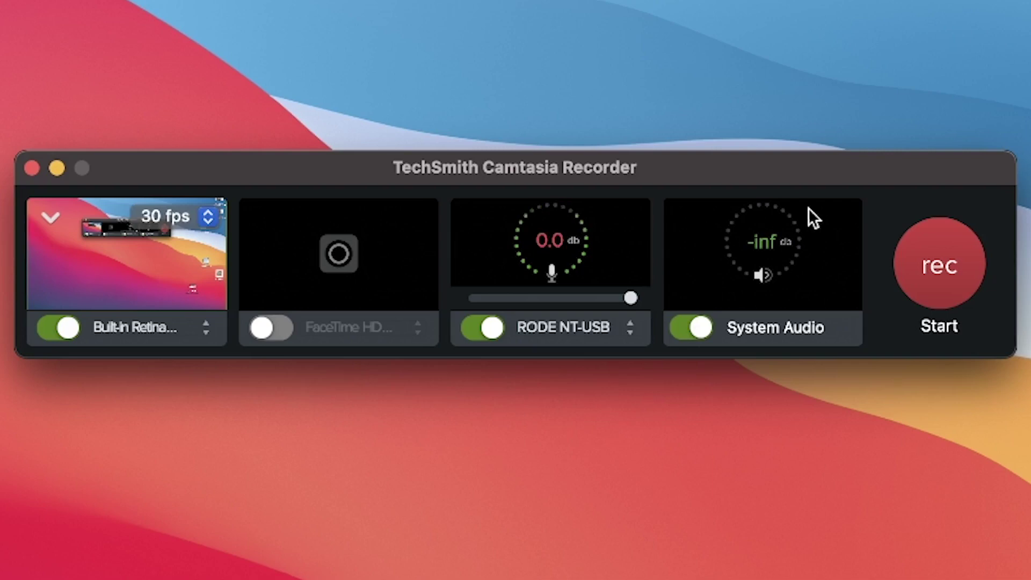
left_click(696, 326)
left_click(690, 324)
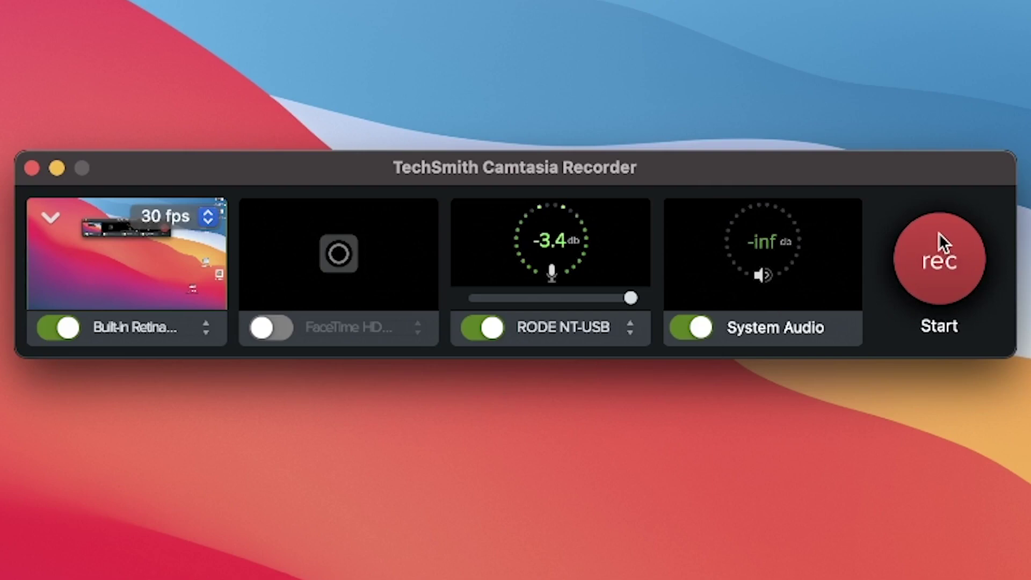
Start recording and cycle through the CapCut, DaVinci Resolve and Kdenlive tabs
left_click(945, 268)
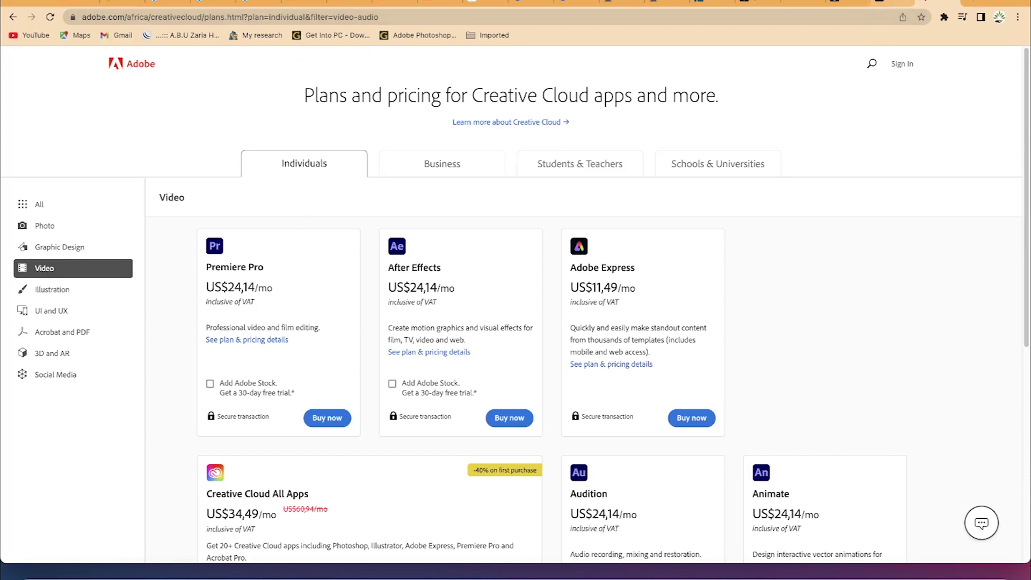
left_click(889, 2)
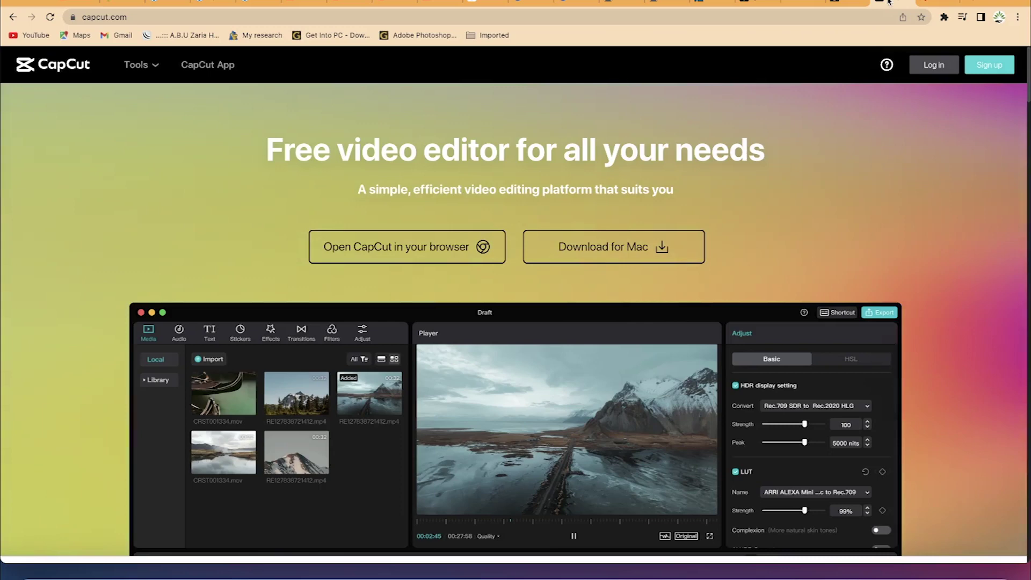
left_click(842, 4)
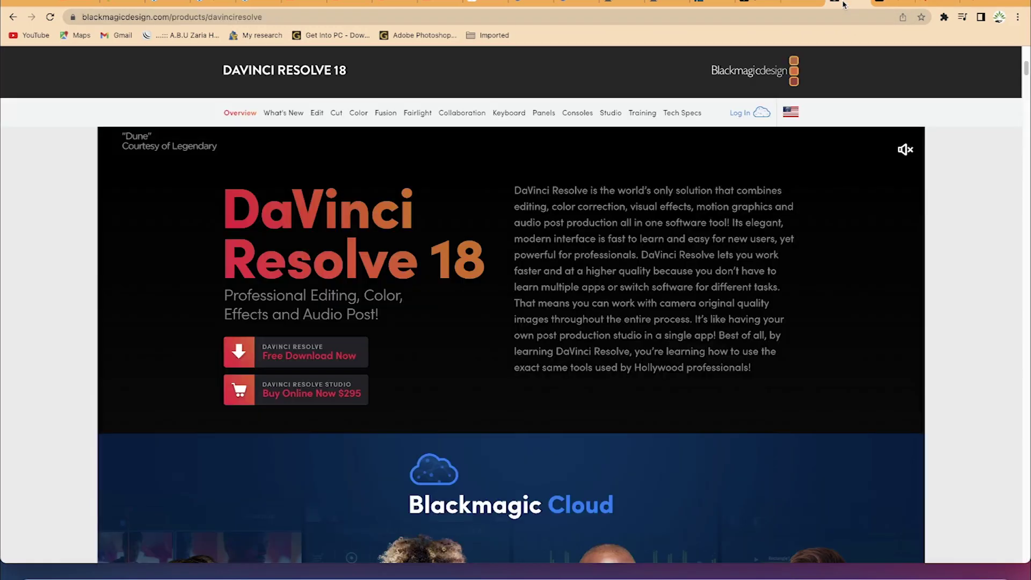
left_click(794, 4)
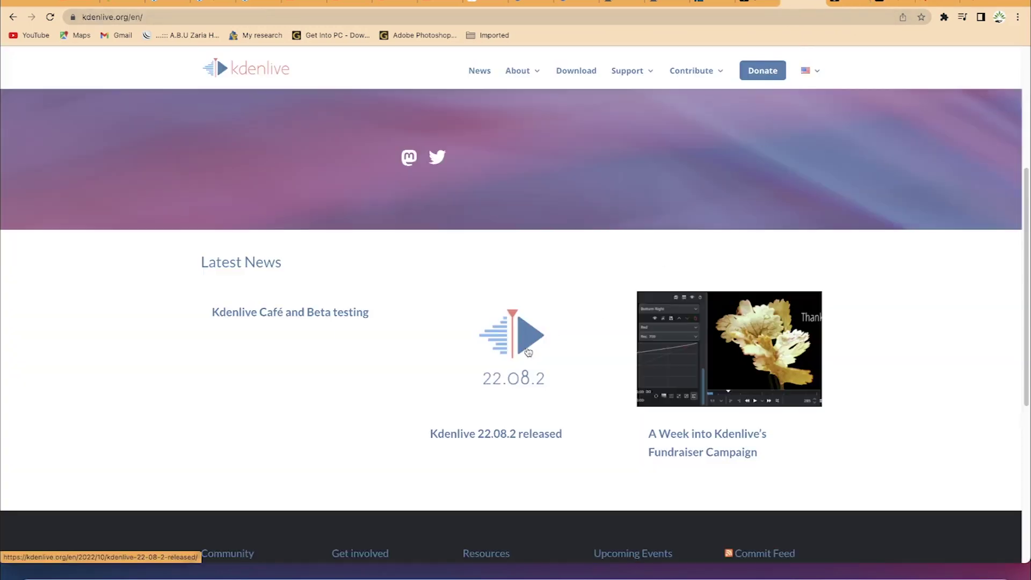
Scroll around the Kdenlive homepage, then bring up the Recorder's controls
scroll(541, 341, "up", 1)
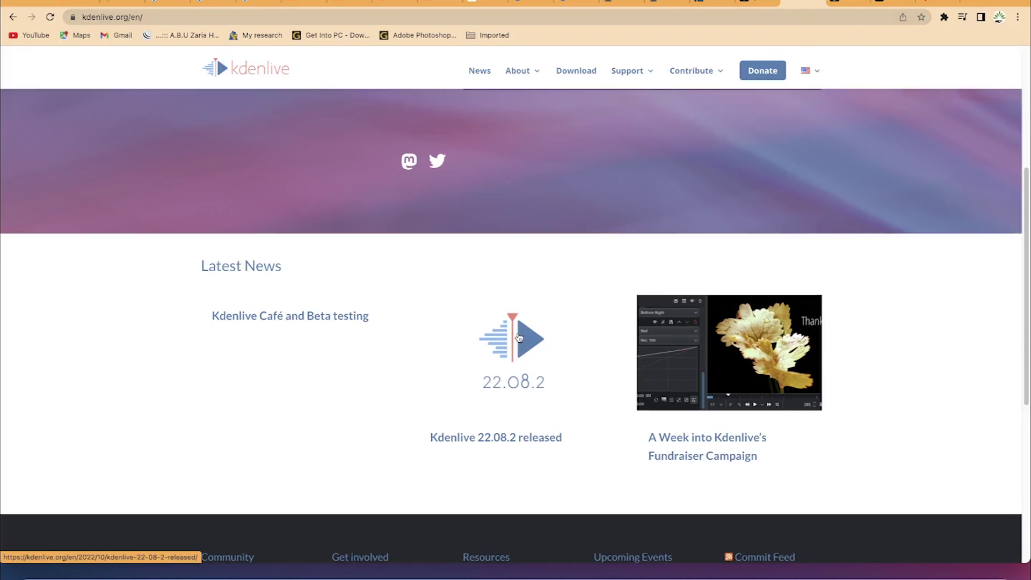
scroll(520, 336, "down", 1)
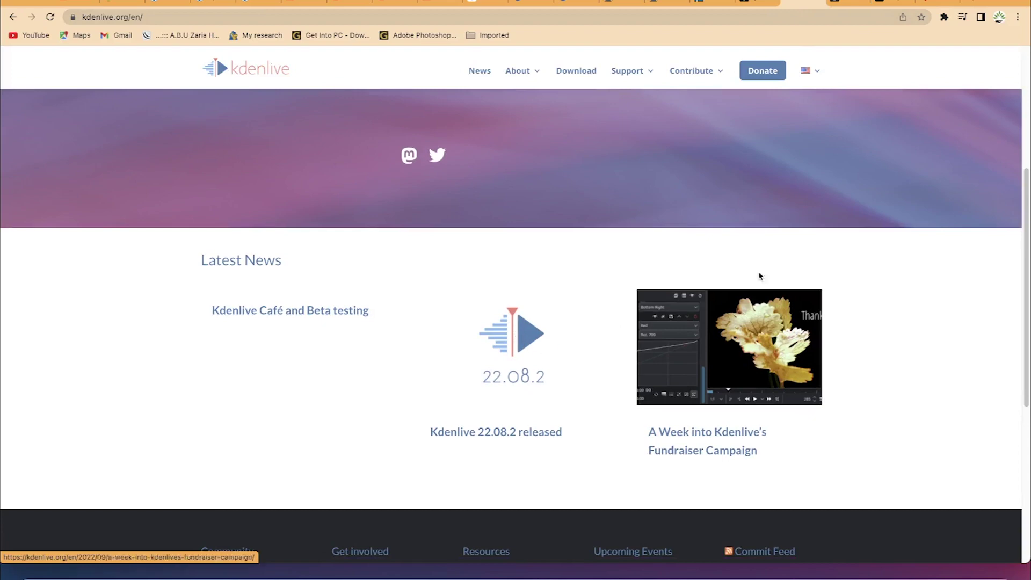
scroll(553, 253, "up", 1)
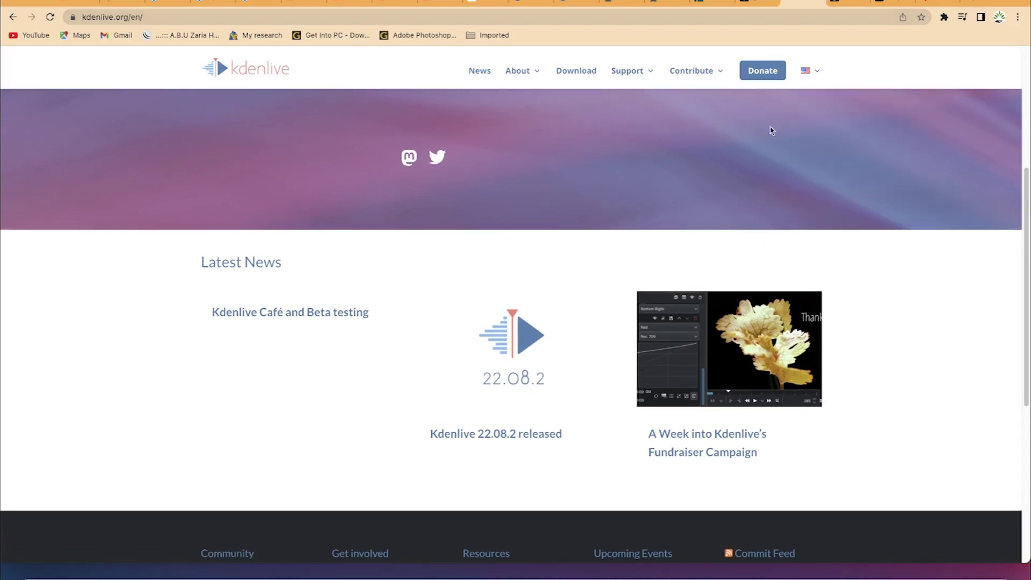
scroll(732, 141, "up", 1)
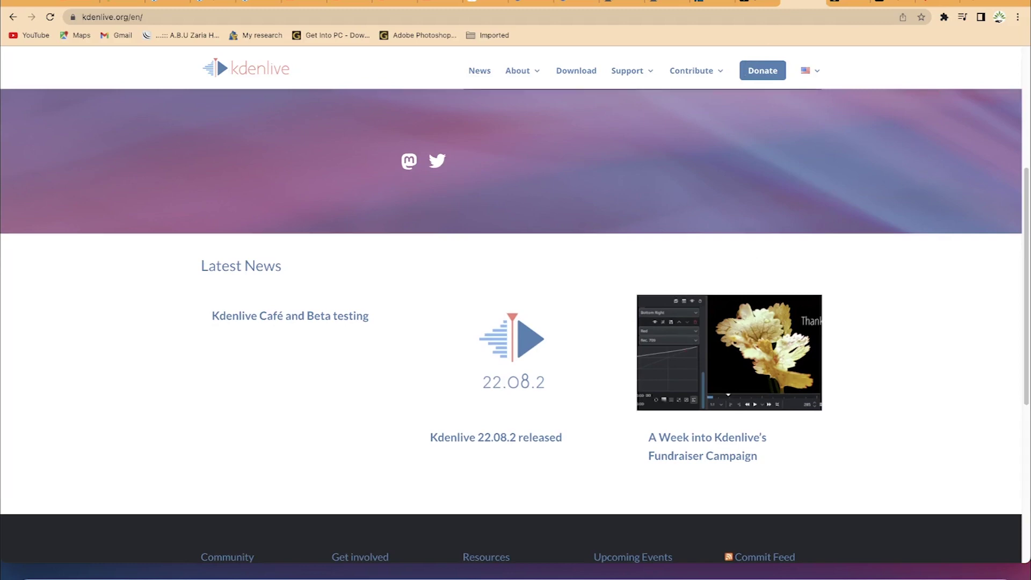
mouse_move(790, 1)
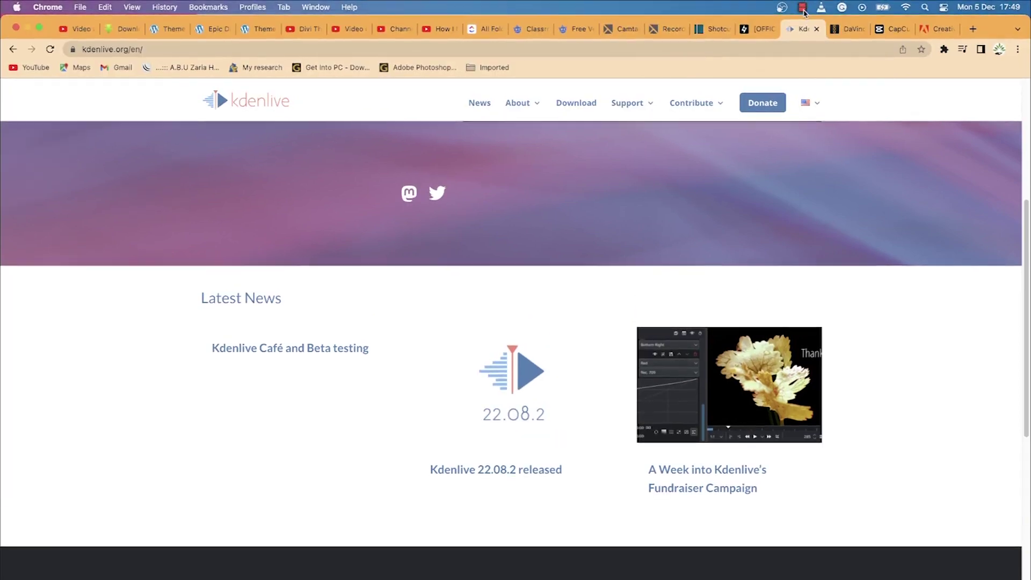
left_click(803, 8)
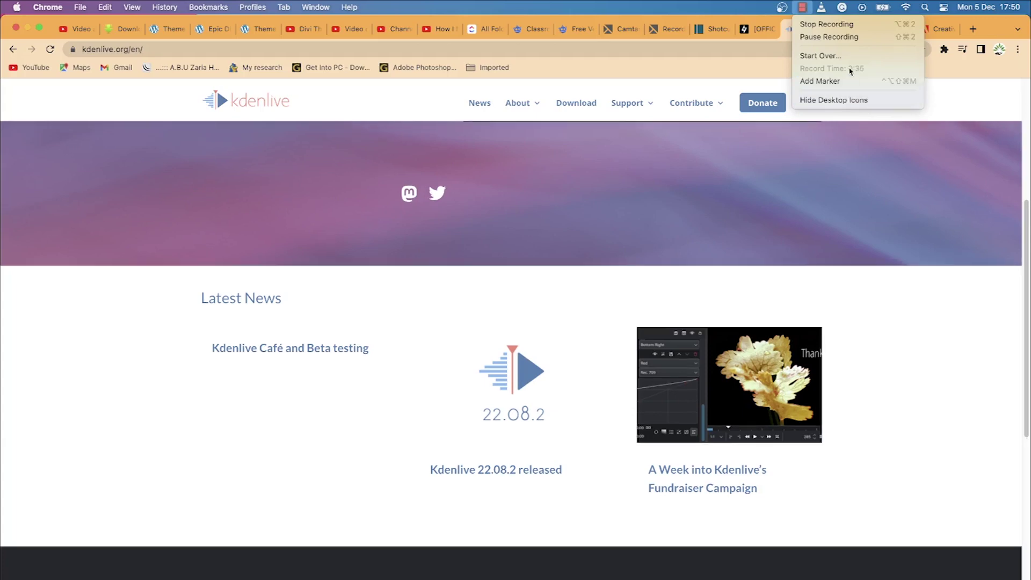
Stop the recording so the 54-second clip Rec 12-5-2022 4 lands in Camtasia
left_click(841, 29)
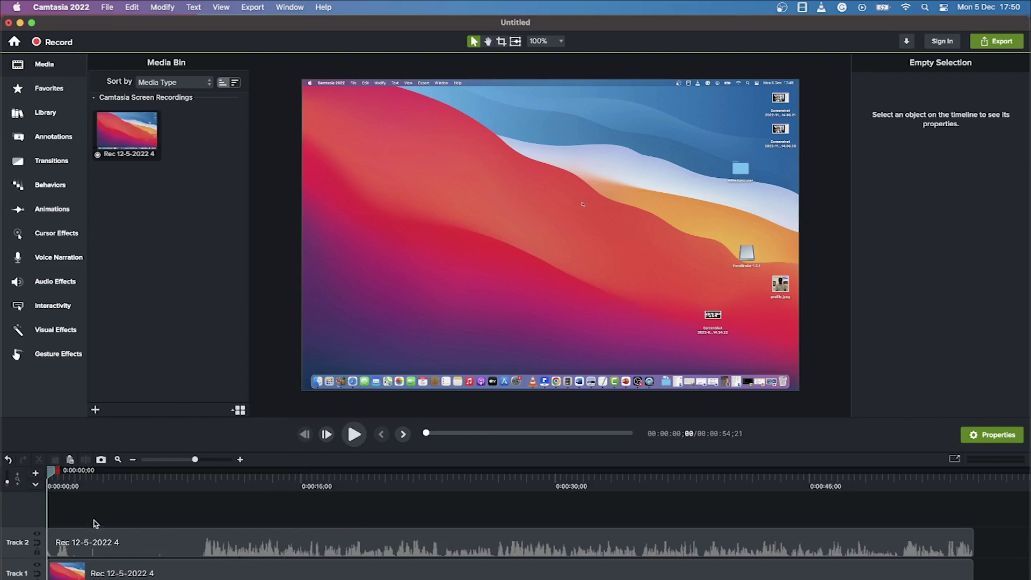
Preview the recording from about 0:10, then park the playhead near 0:36 on the Kdenlive part
left_click_drag(50, 475, 203, 483)
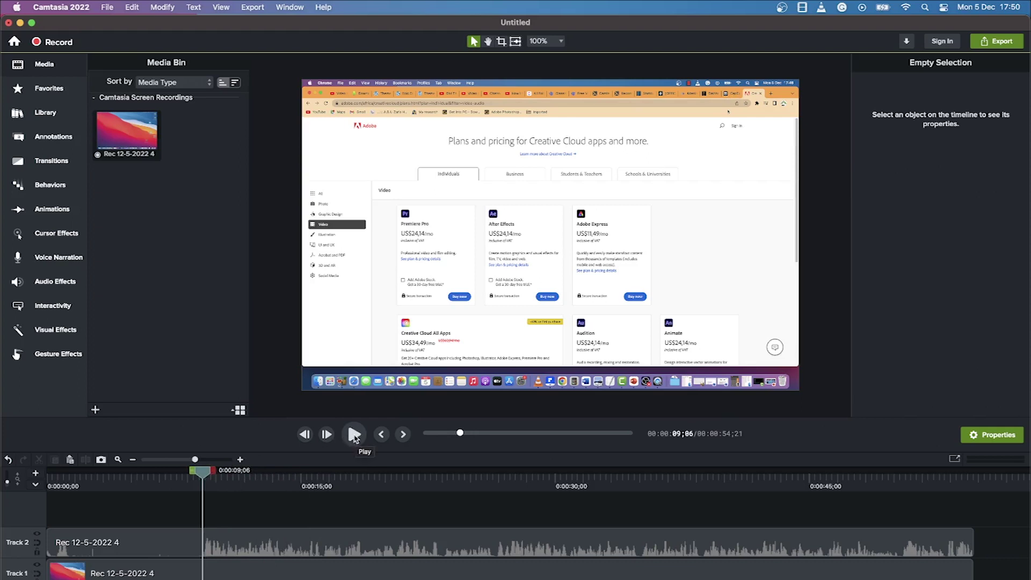
left_click_drag(206, 474, 210, 421)
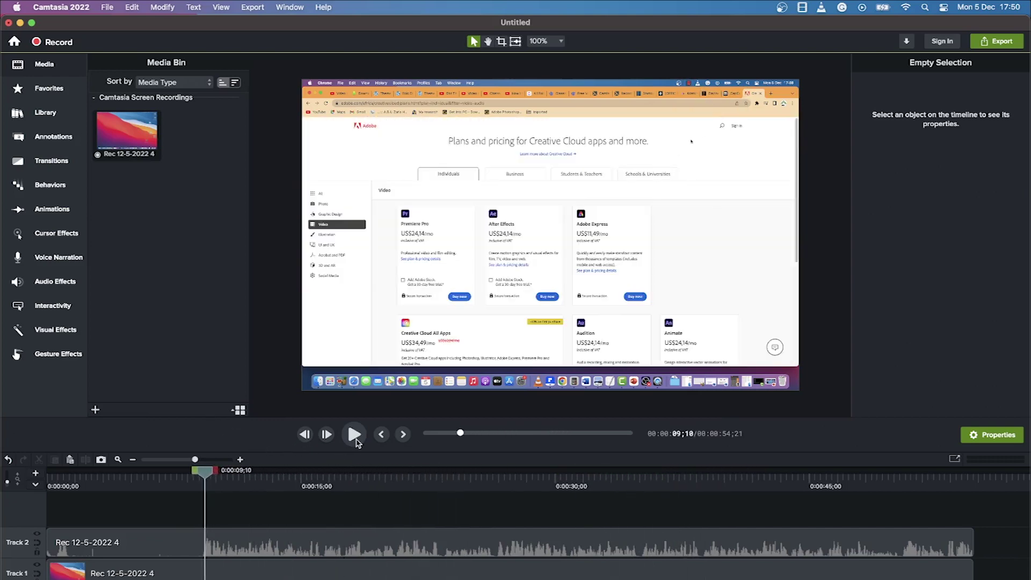
left_click(354, 435)
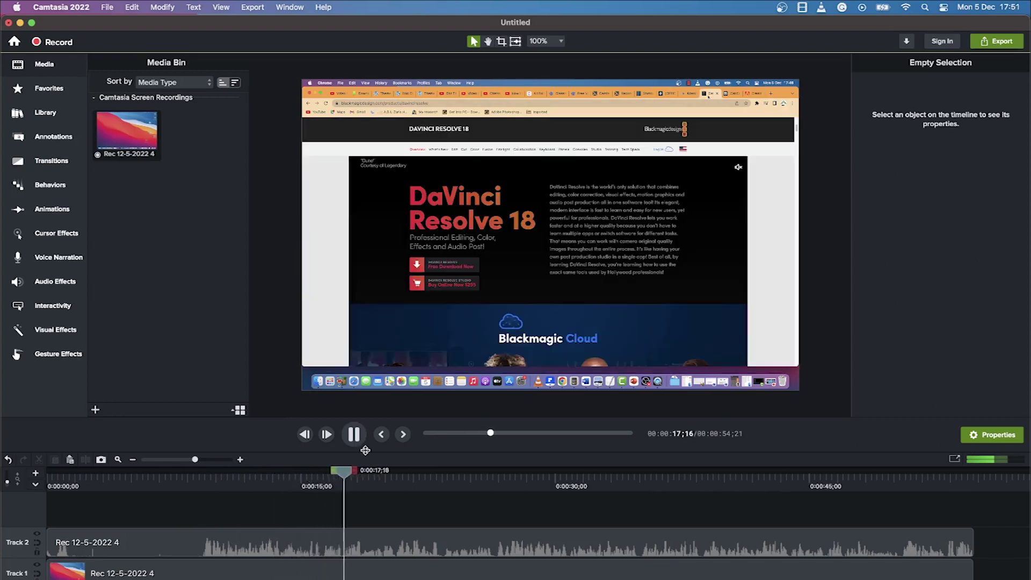
key("space")
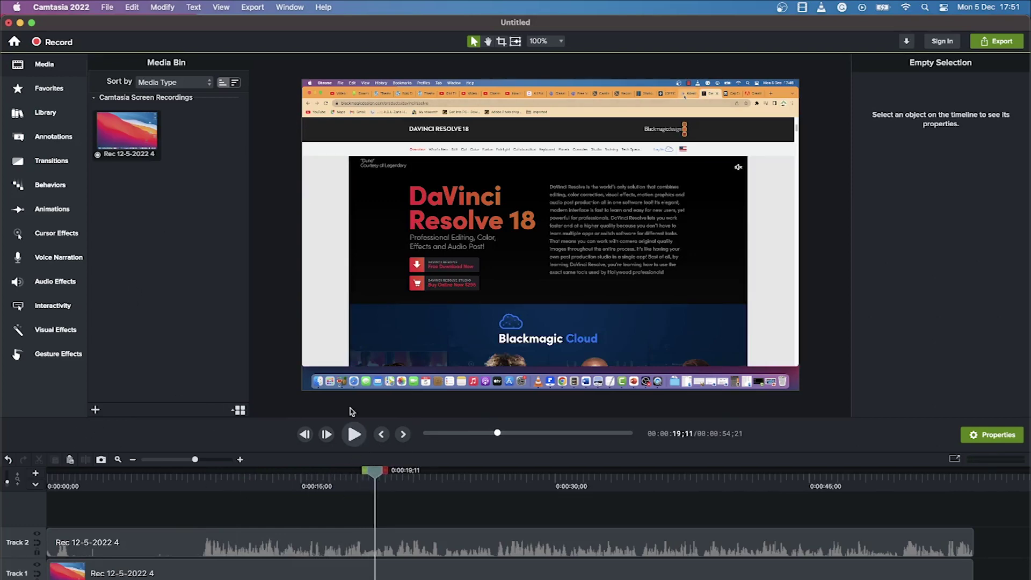
left_click_drag(378, 477, 663, 510)
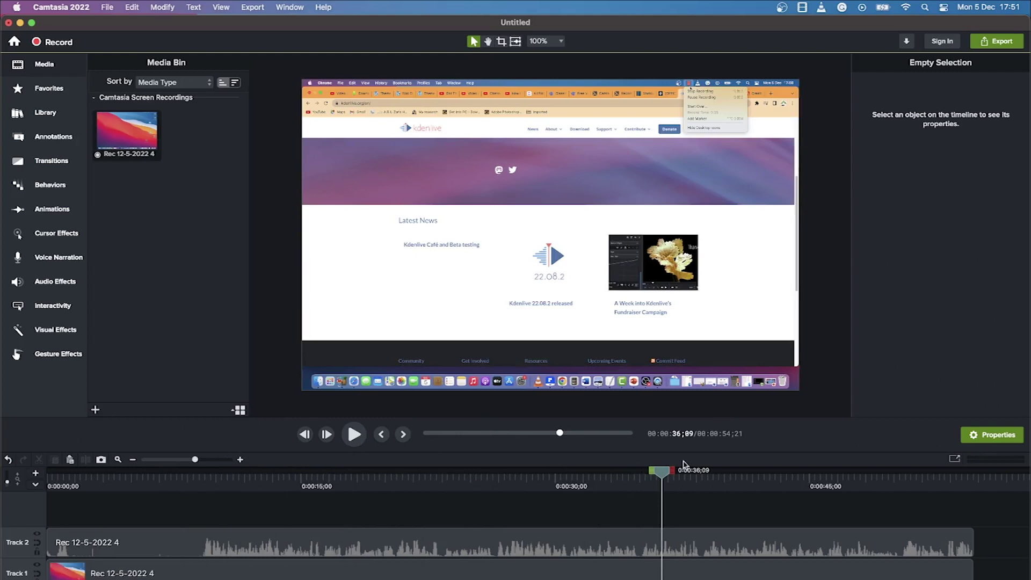
Select a time range on the timeline from about 0:42 to 0:45
left_click_drag(672, 473, 922, 480)
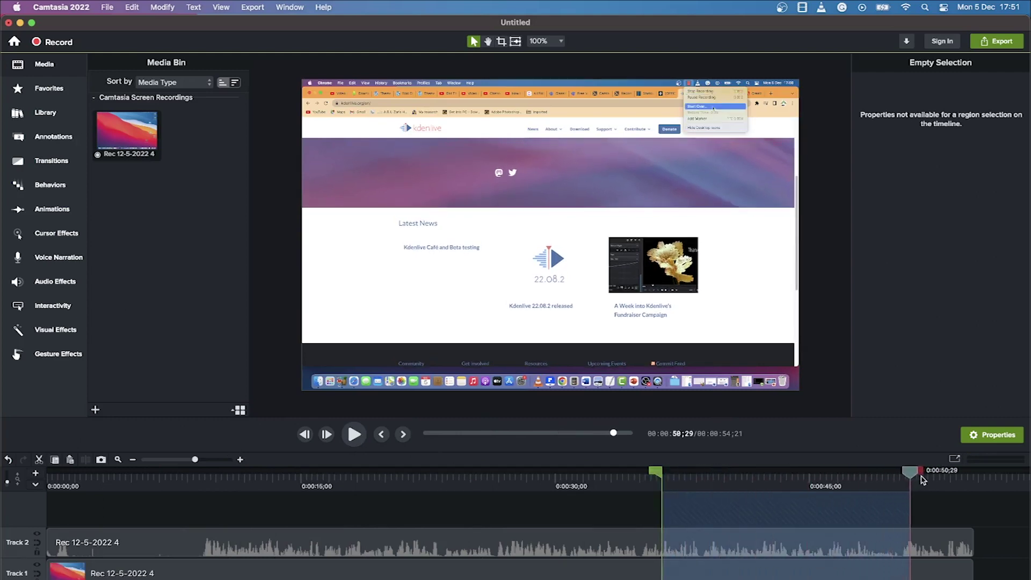
left_click_drag(656, 473, 723, 473)
left_click_drag(917, 473, 792, 478)
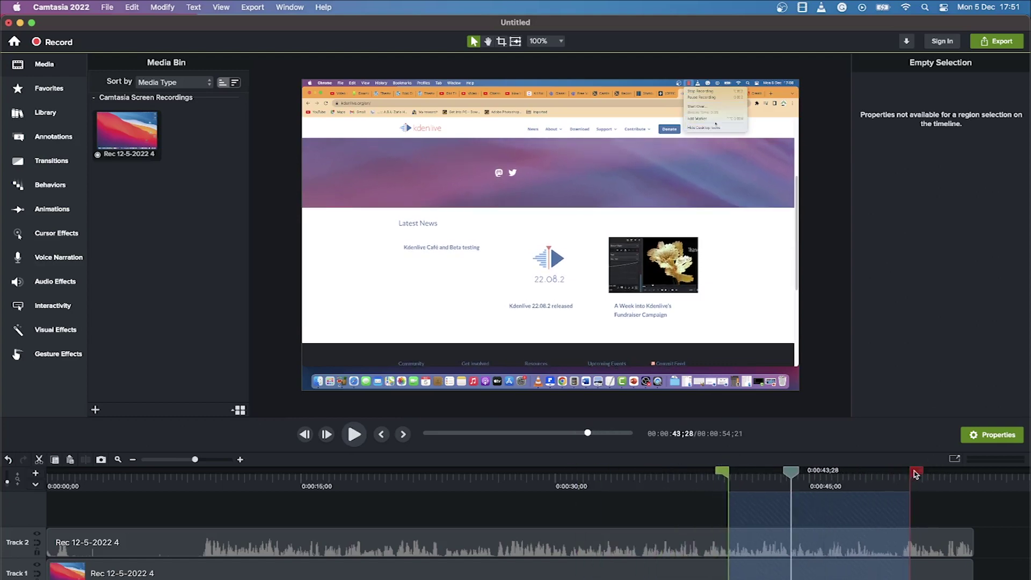
left_click_drag(917, 473, 820, 486)
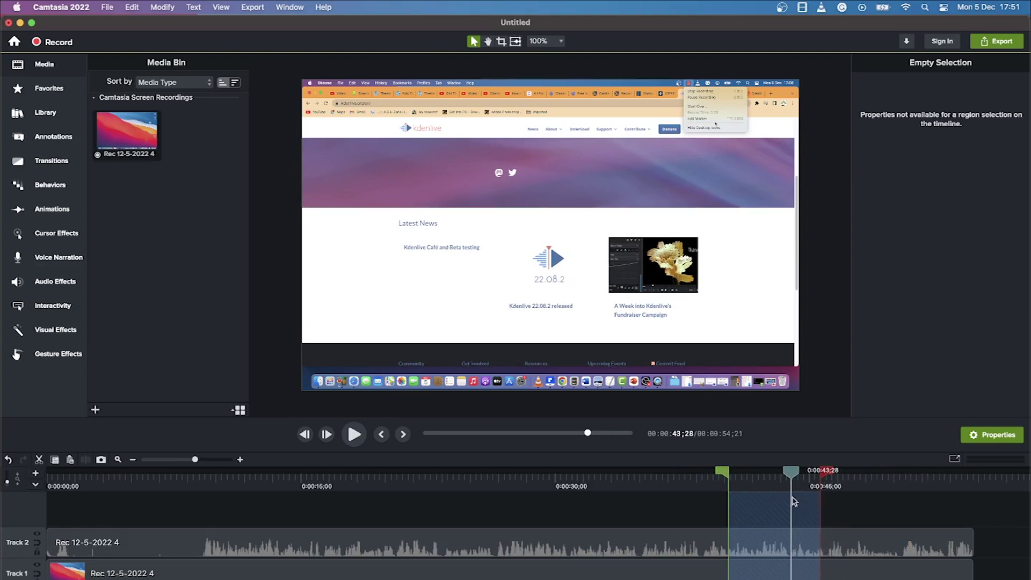
Delete the selected range and ripple-delete the gap, then return the playhead to 0:37
right_click(744, 503)
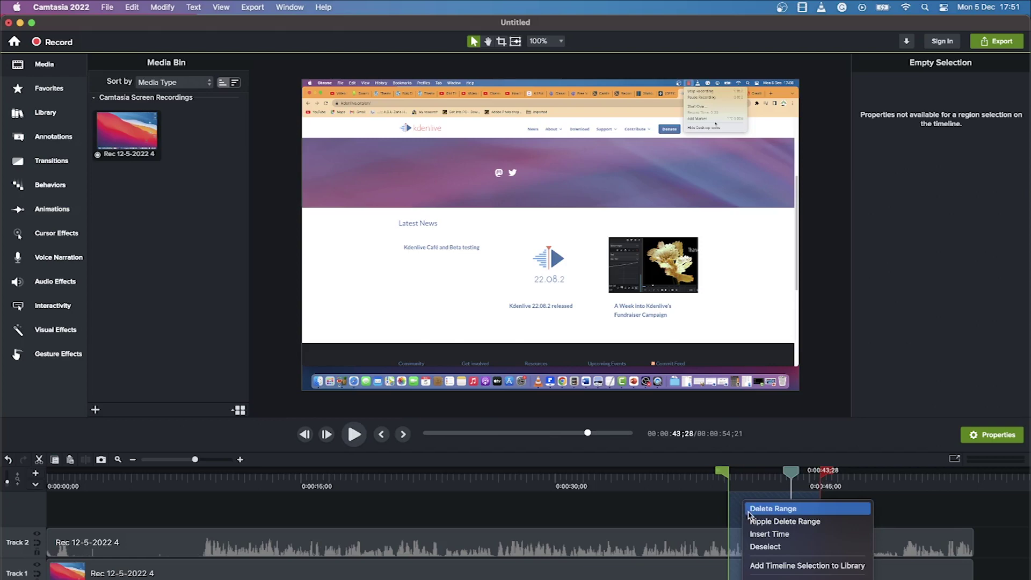
left_click(759, 511)
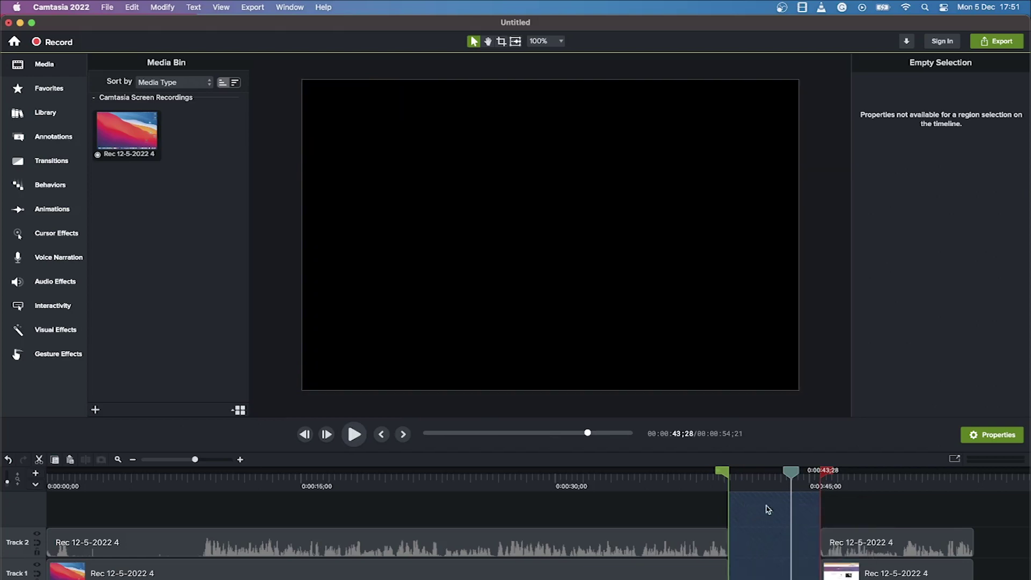
right_click(775, 557)
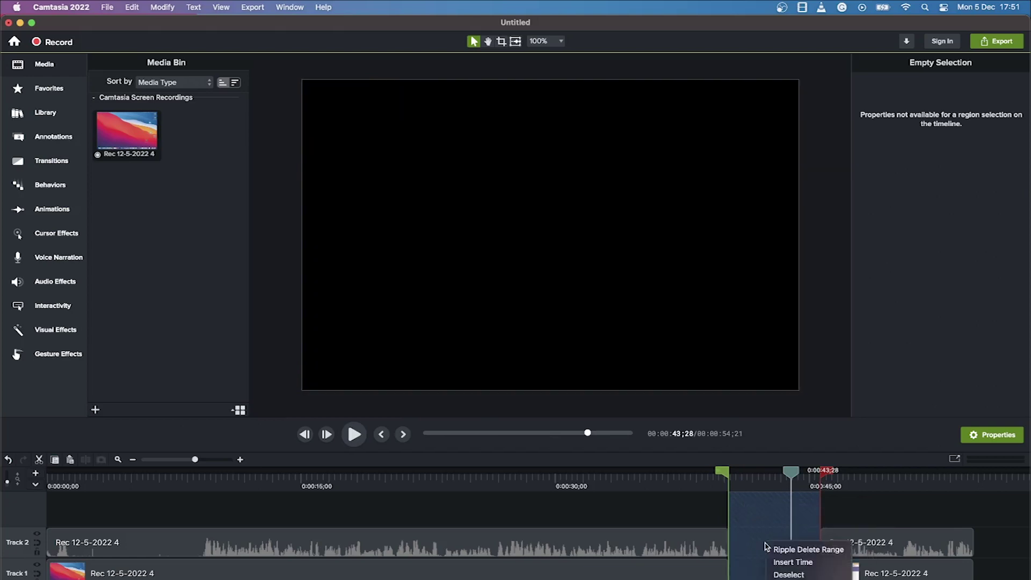
left_click(776, 553)
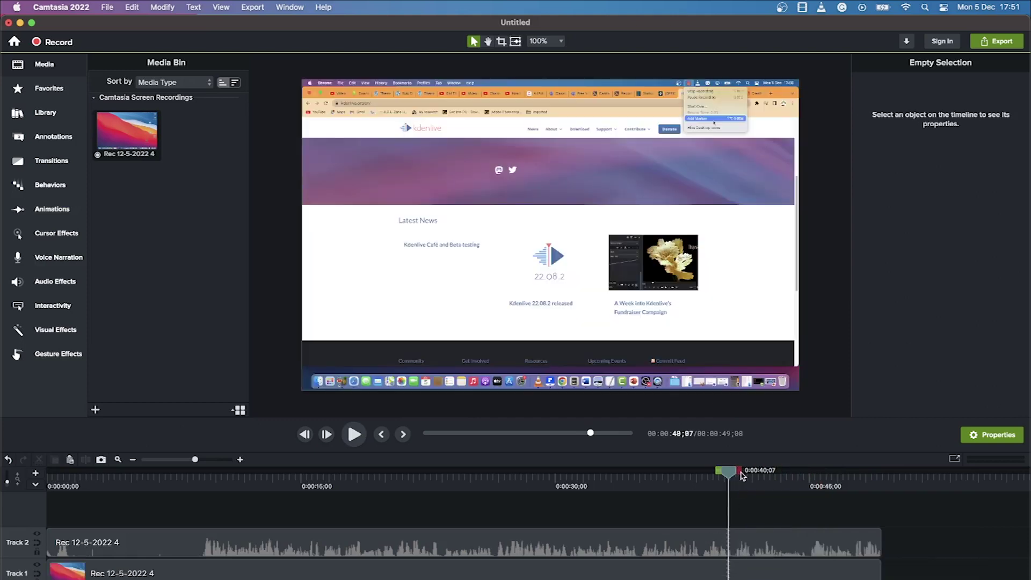
left_click_drag(733, 478, 500, 477)
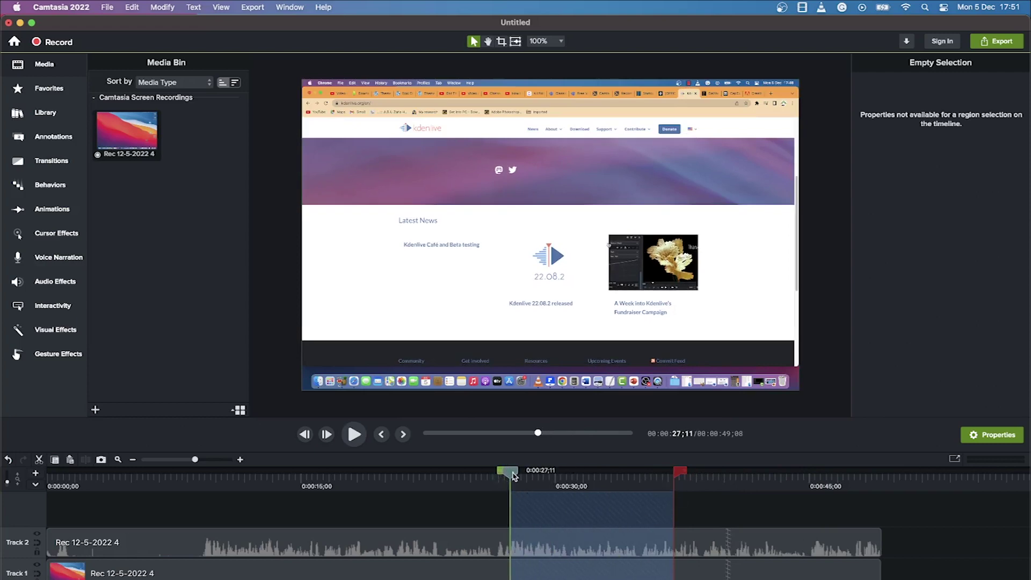
Deselect the time range and move the playhead to 0:00:20;29
left_click(514, 476)
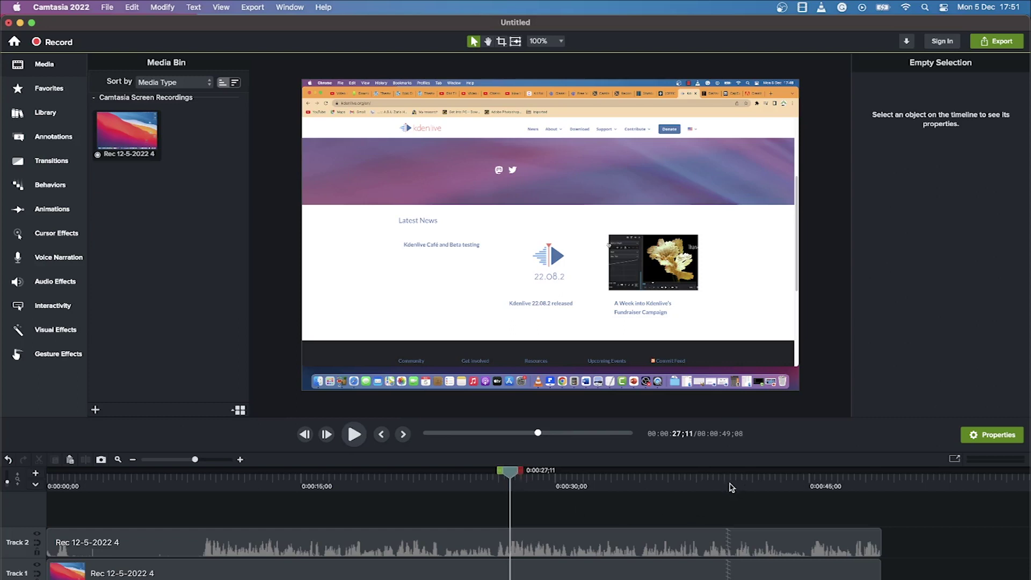
left_click(786, 483)
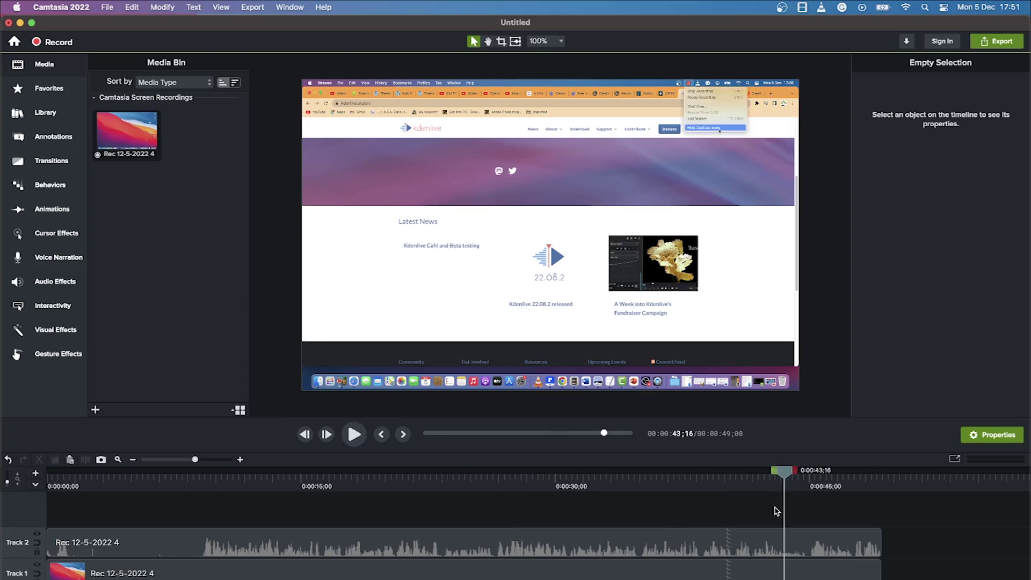
left_click_drag(786, 478, 404, 484)
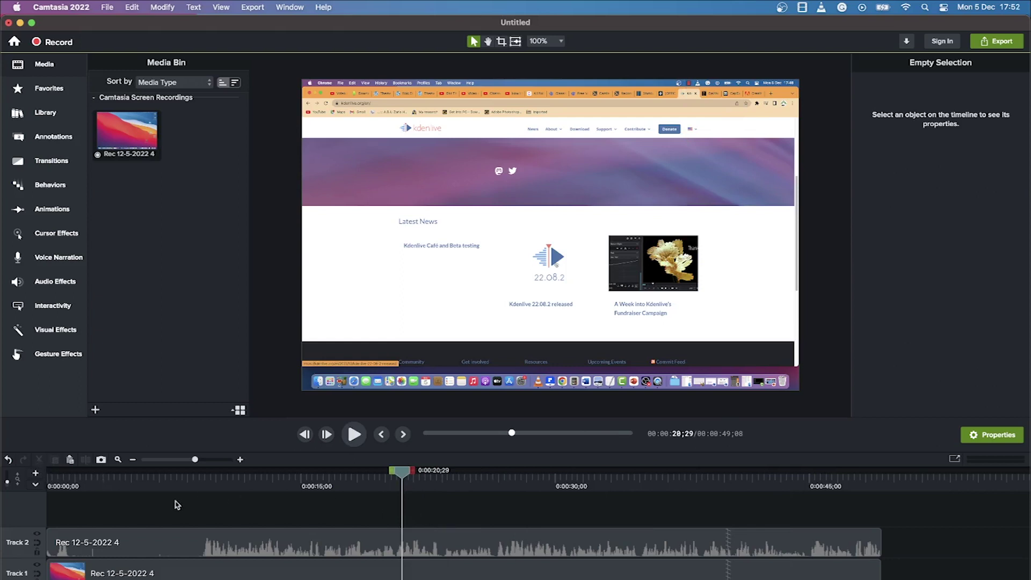
Split both recording clips at 0:00:20;29, trying a cut on the second half and undoing it
left_click(348, 540)
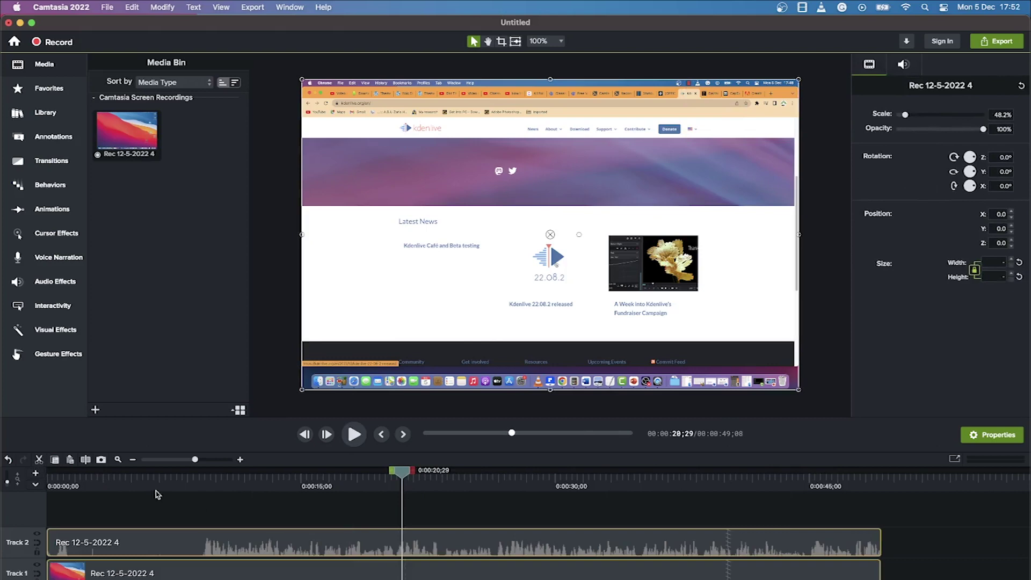
left_click(85, 460)
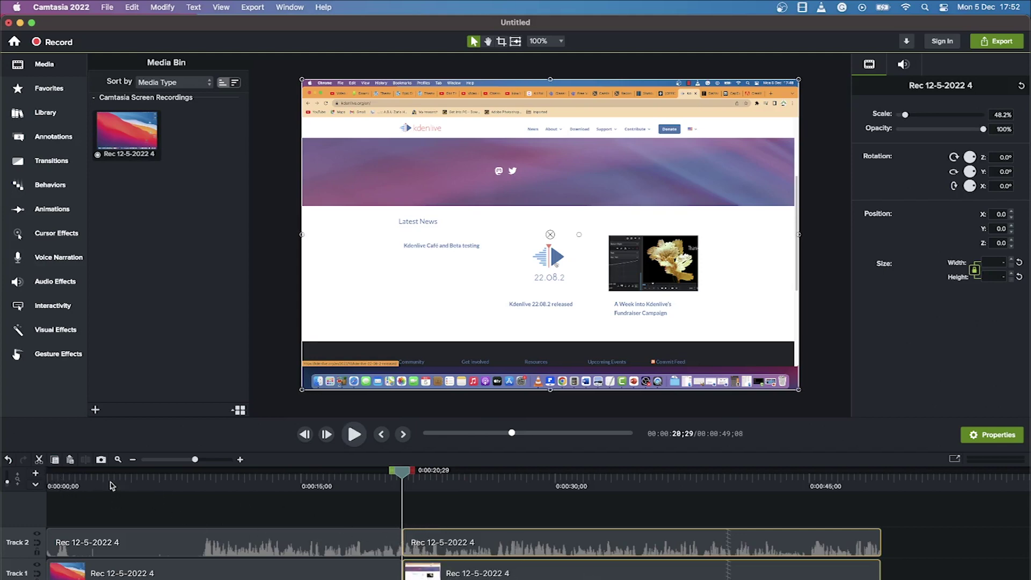
left_click(39, 460)
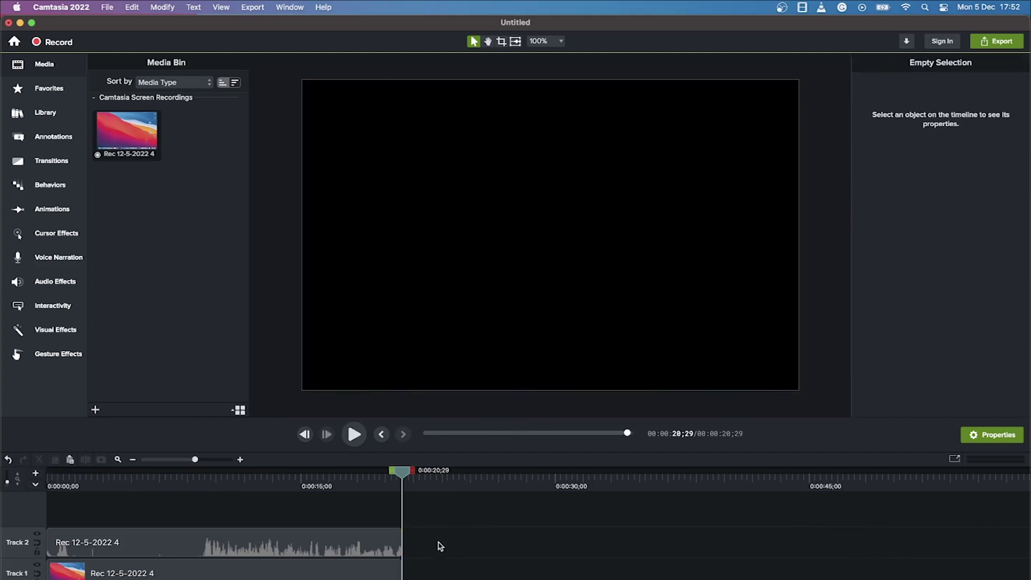
key("super+z")
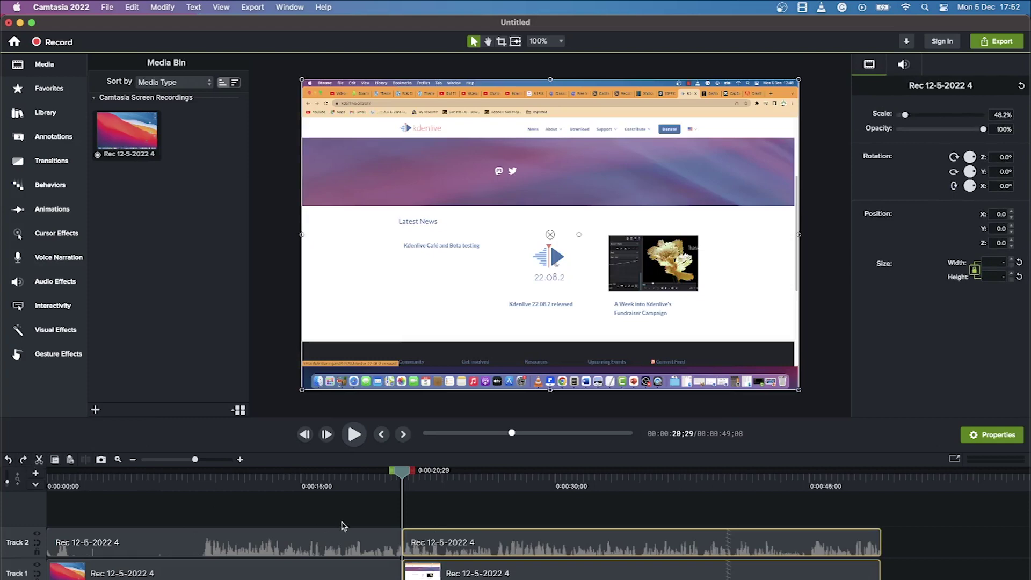
Select the split clips in turn, ending on the second Track 2 half to show its audio gain
left_click(8, 461)
left_click(224, 530)
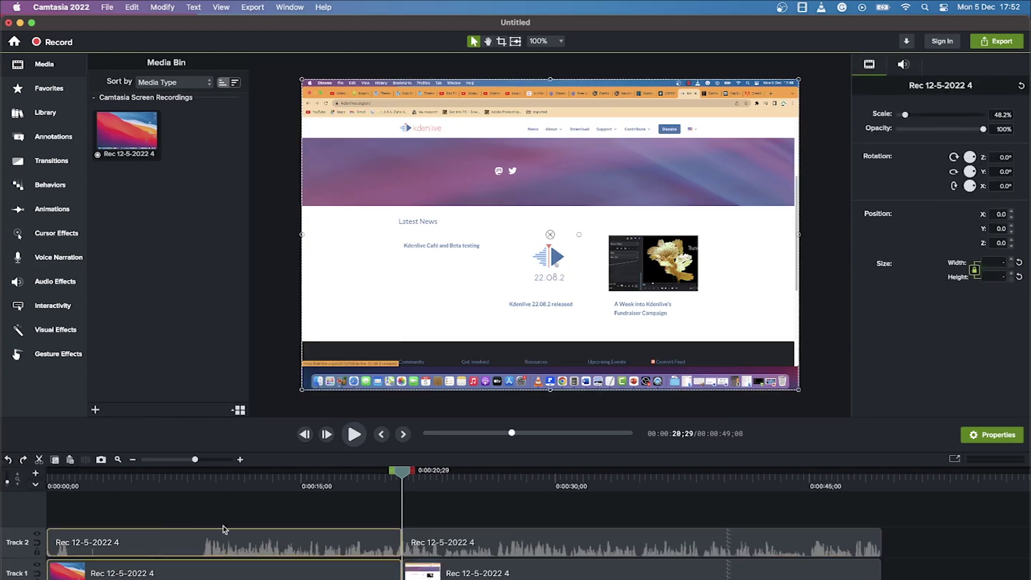
left_click(490, 553)
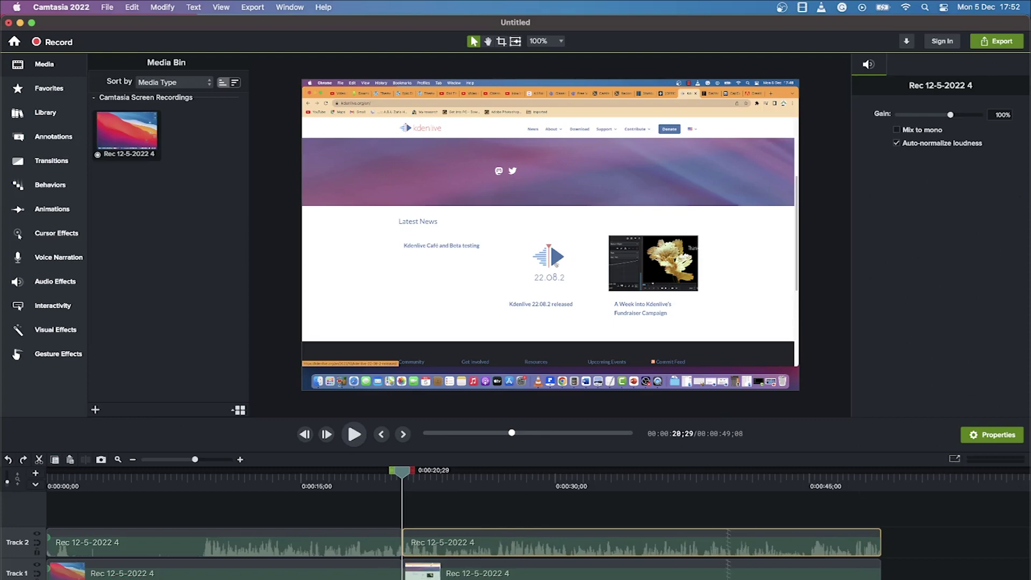
left_click(529, 563)
left_click(531, 549)
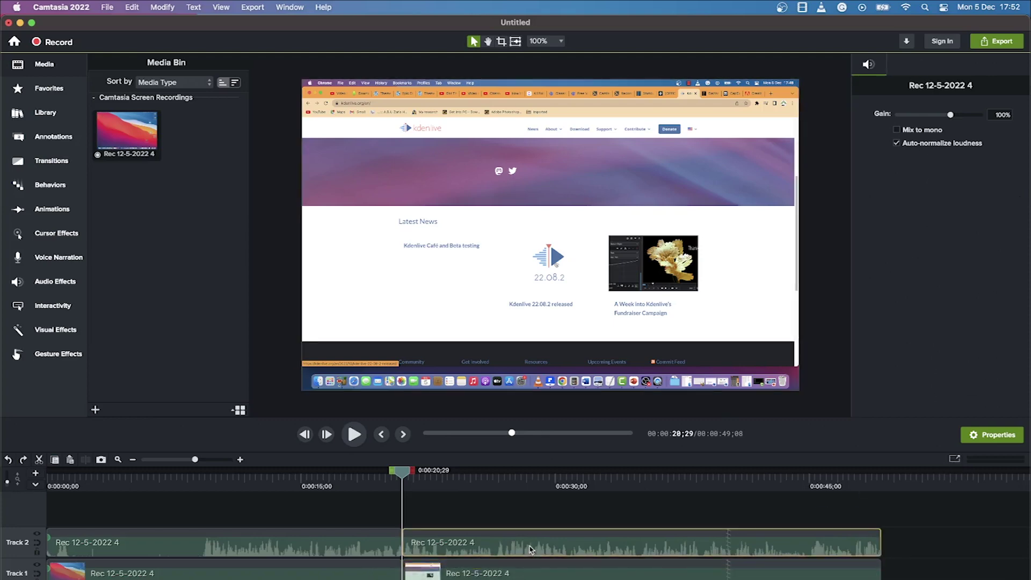